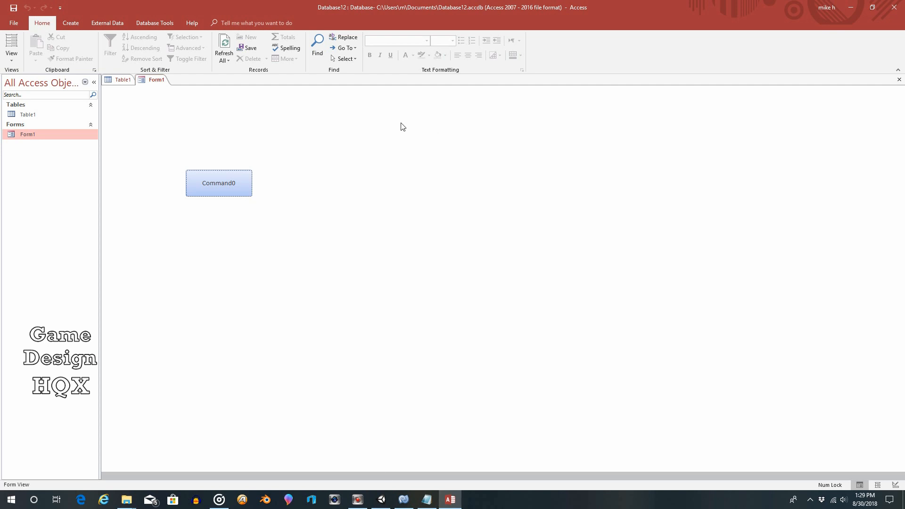
# Open Table1 in Design View, saving the table under the name employee_active
pyautogui.click(118, 80)
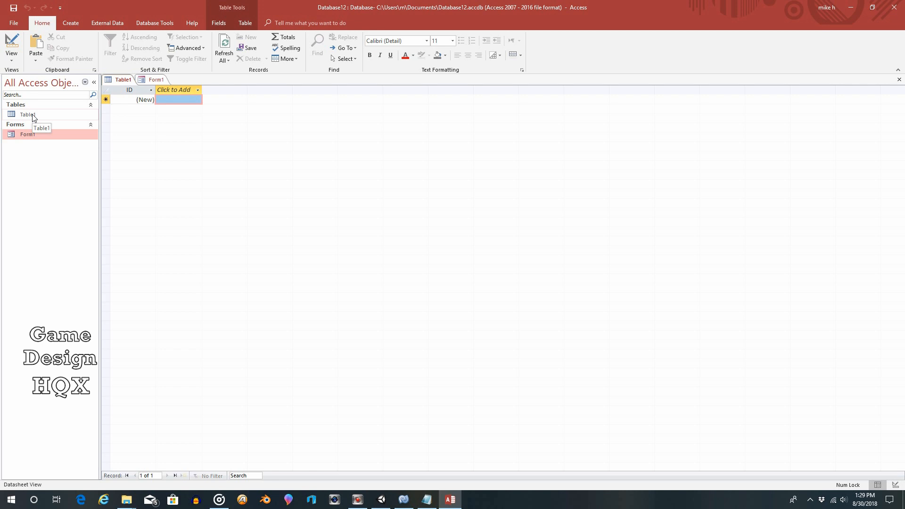
pyautogui.click(72, 24)
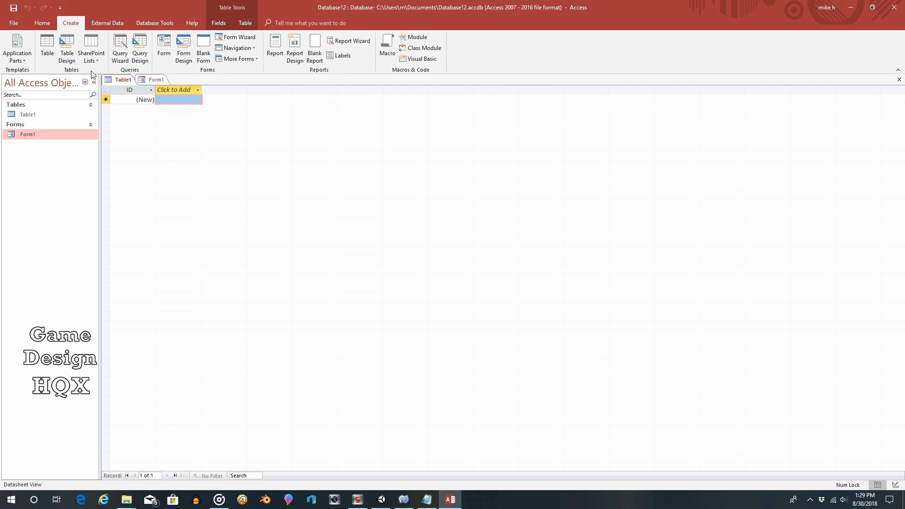
pyautogui.click(123, 80)
pyautogui.click(42, 23)
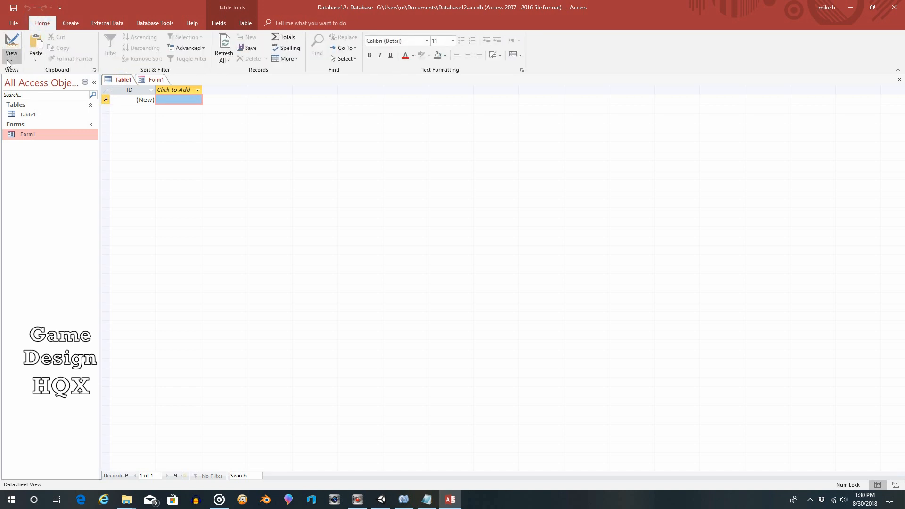
pyautogui.click(11, 56)
pyautogui.click(16, 94)
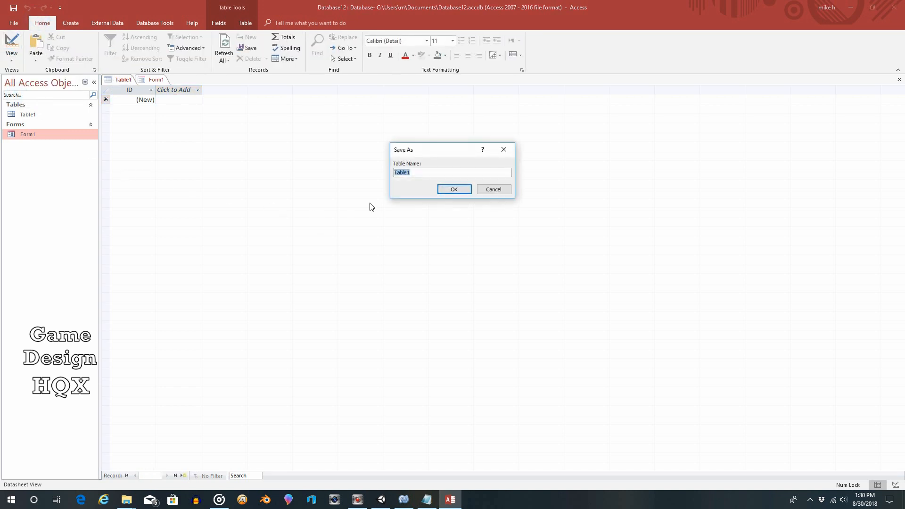
pyautogui.write('employee_active')
pyautogui.click(453, 190)
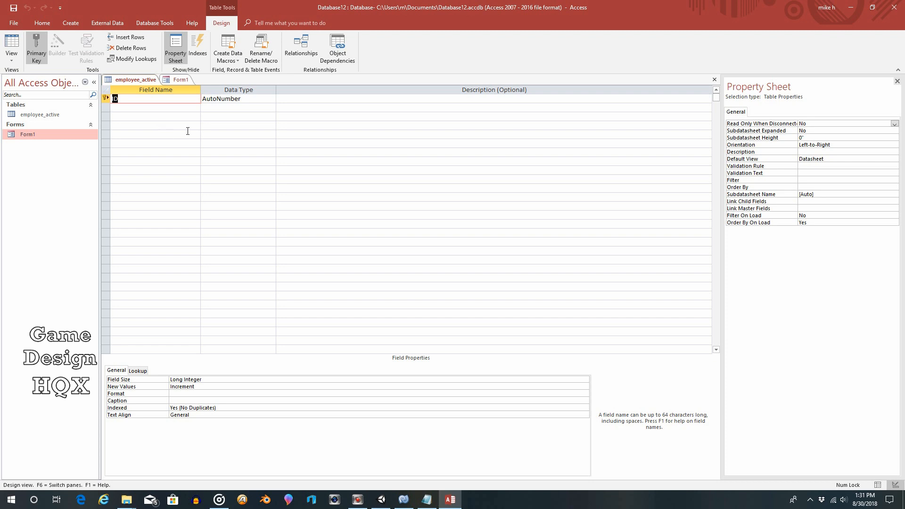
# Remove the primary key from the ID field and set its data type to Short Text
pyautogui.click(37, 44)
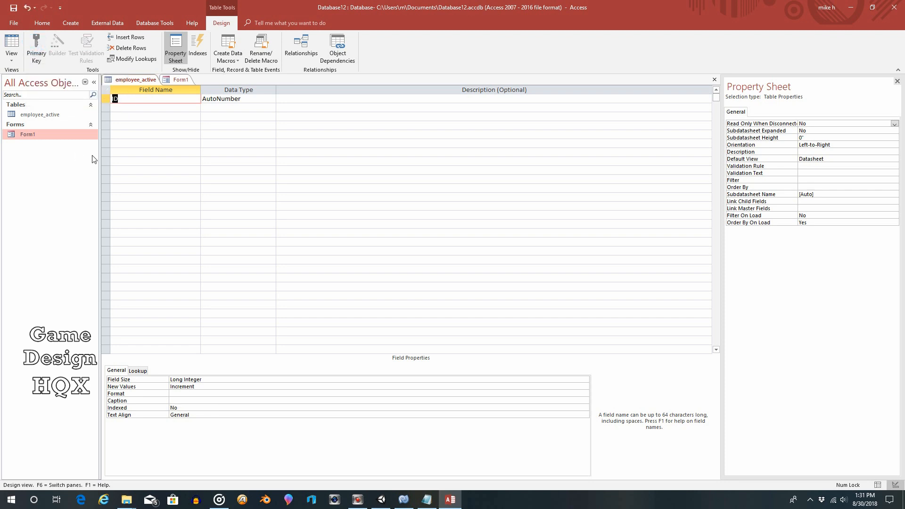
pyautogui.click(257, 99)
pyautogui.click(271, 98)
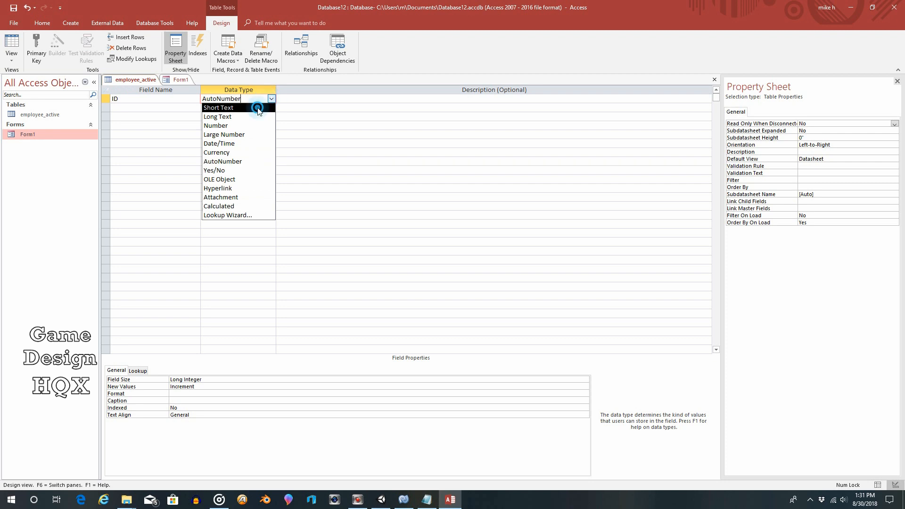
pyautogui.click(258, 110)
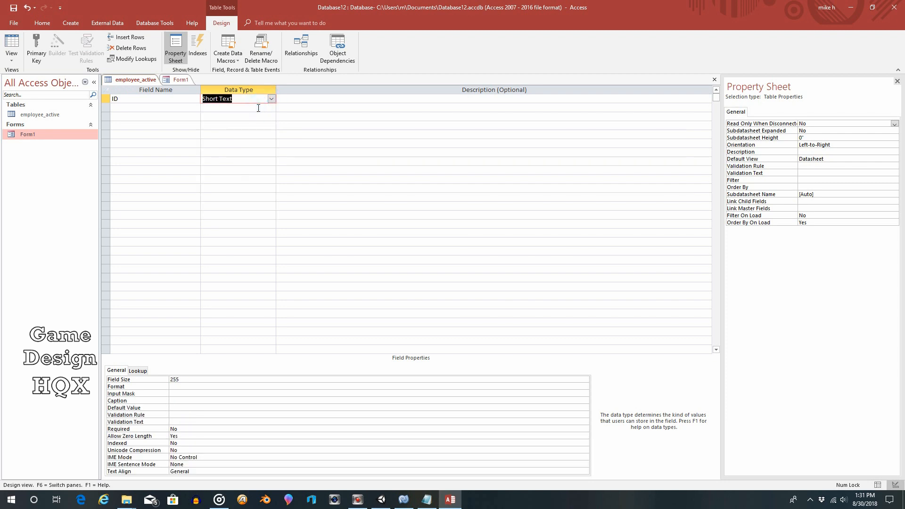
# Rename the ID field as employee_work_address
pyautogui.click(134, 97)
pyautogui.write('e')
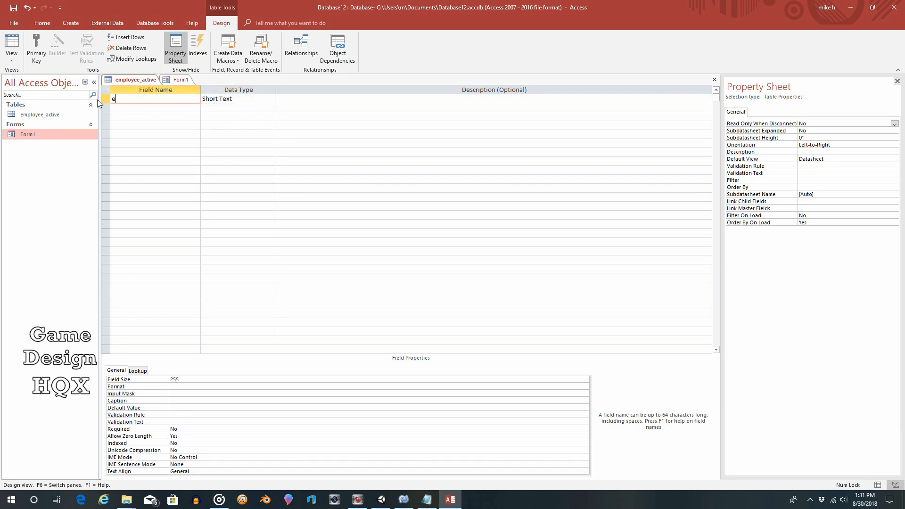
pyautogui.write('mployee_work_address')
pyautogui.click(161, 100)
pyautogui.moveTo(161, 100); pyautogui.dragTo(145, 100)
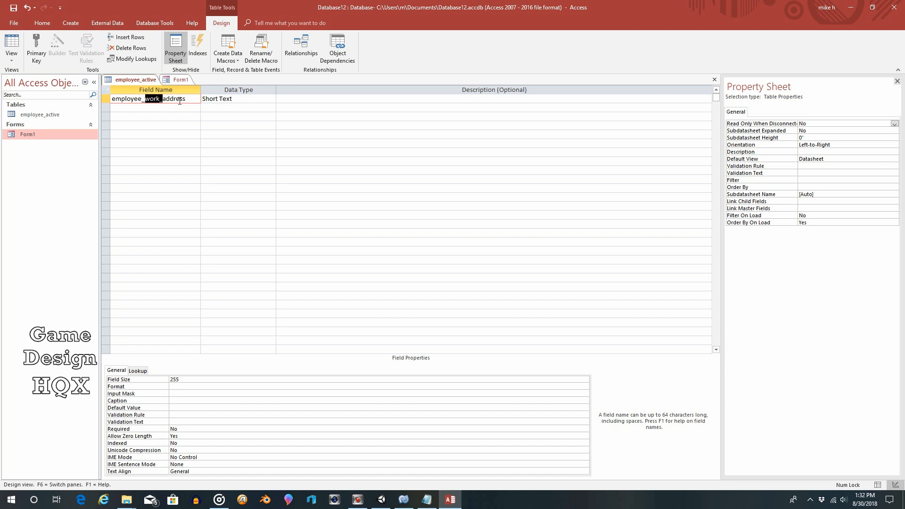
pyautogui.click(160, 98)
pyautogui.click(159, 108)
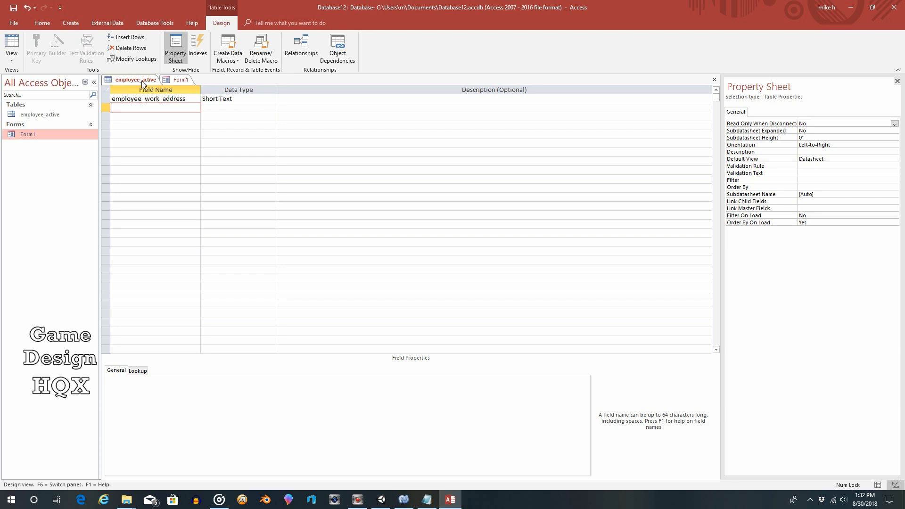
# Save the table, show it in Datasheet View and widen the employee_work_address column to fit its full heading
pyautogui.click(11, 43)
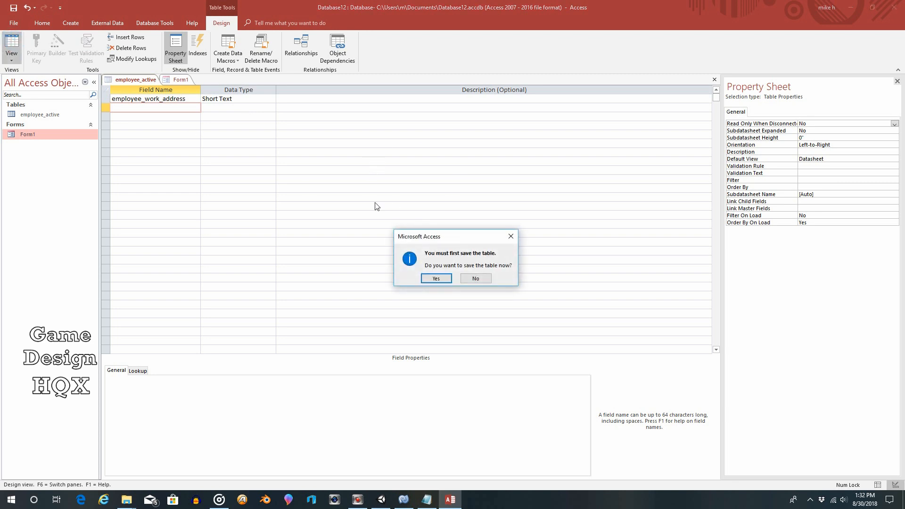
pyautogui.click(436, 278)
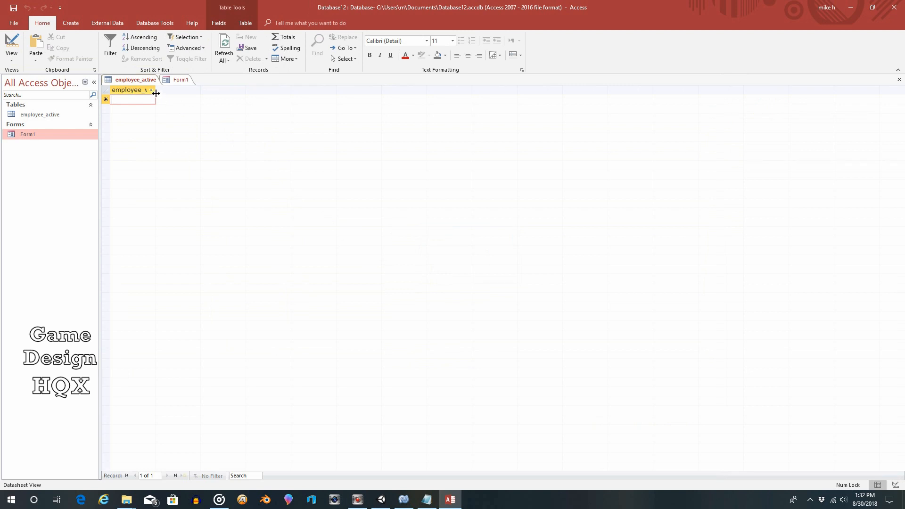
pyautogui.moveTo(156, 93); pyautogui.dragTo(221, 95)
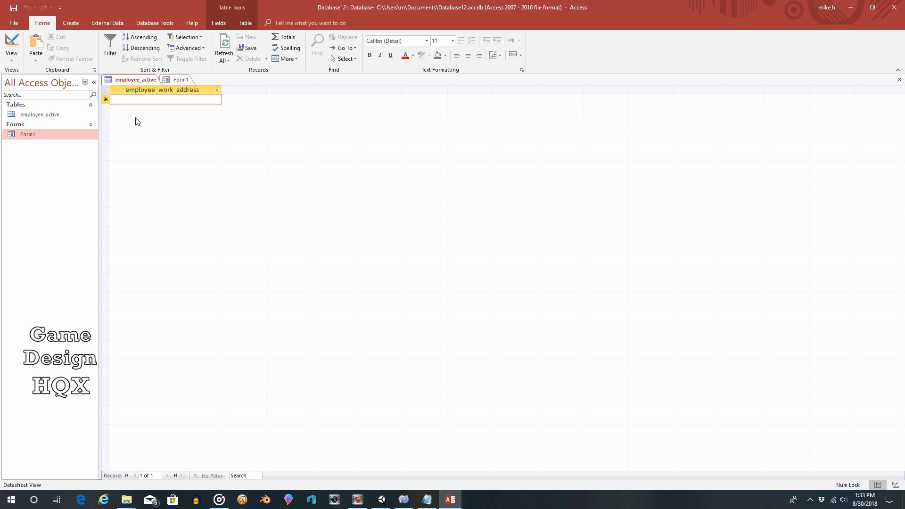
# Enter three records in employee_work_address, each with a different placeholder e-mail address
pyautogui.click(142, 99)
pyautogui.write('fakeemail')
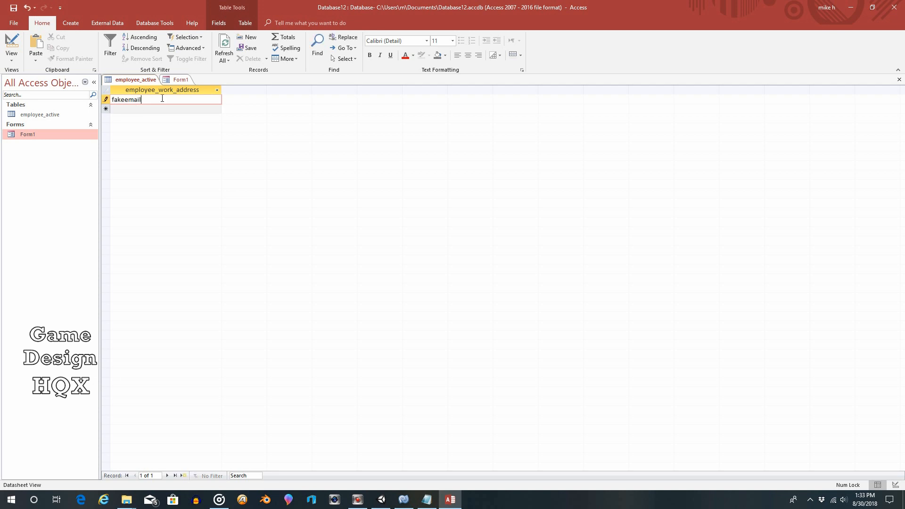
pyautogui.write('@no_isp.eva')
pyautogui.click(157, 109)
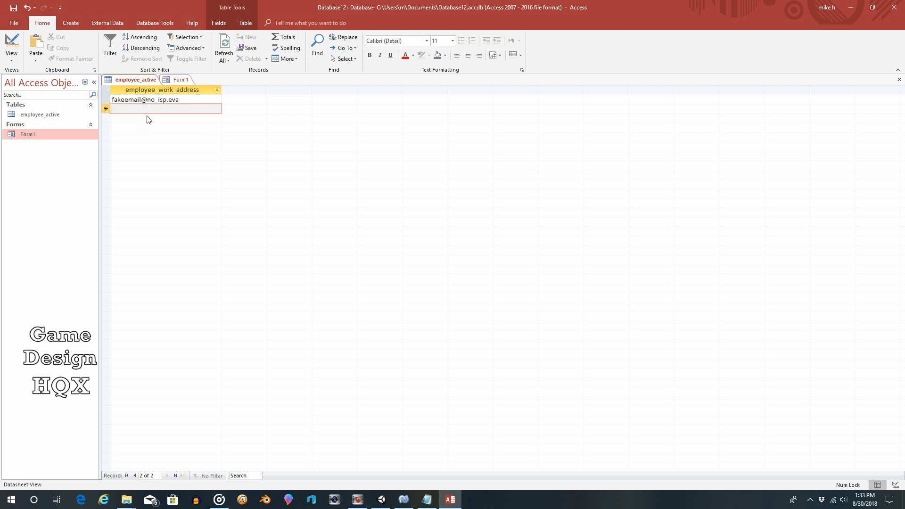
pyautogui.write('anotheremail@no_isp.eva')
pyautogui.click(135, 118)
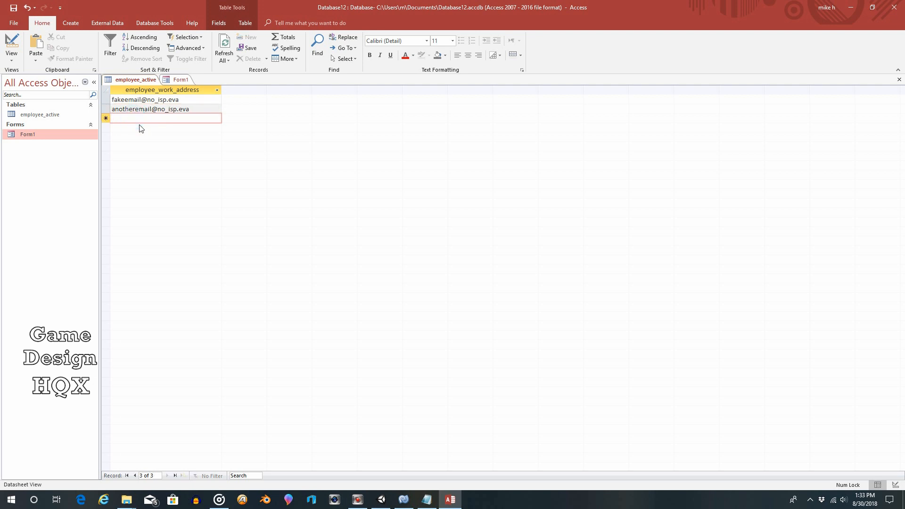
pyautogui.write('onemo')
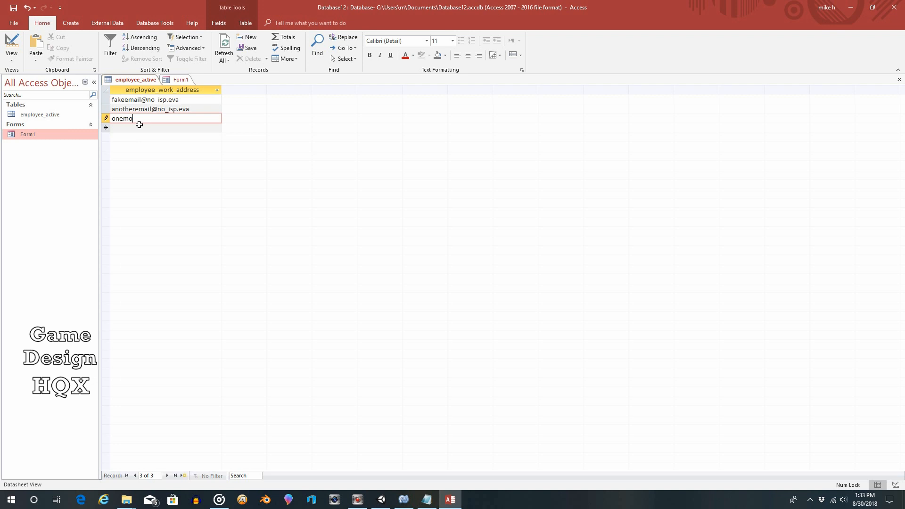
pyautogui.write('re@no_isp.eva')
pyautogui.click(201, 109)
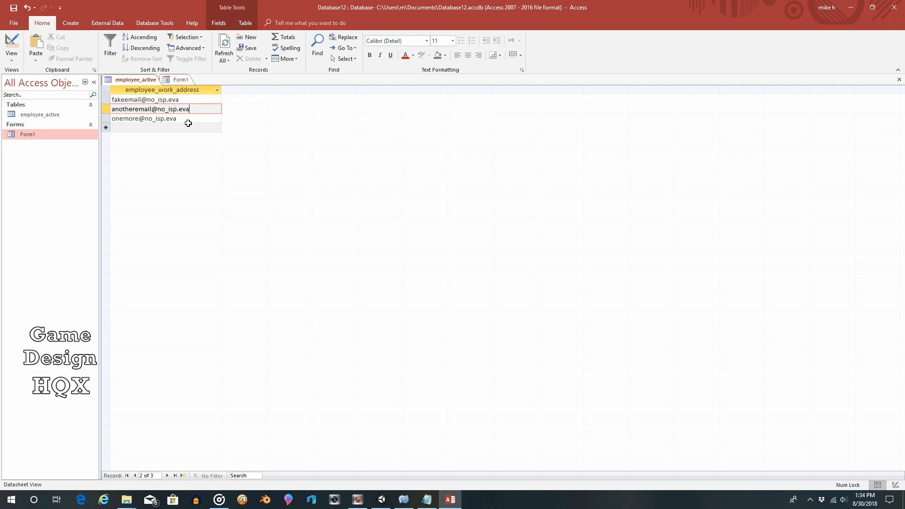
# Close the employee_active table and save its layout changes
pyautogui.click(185, 117)
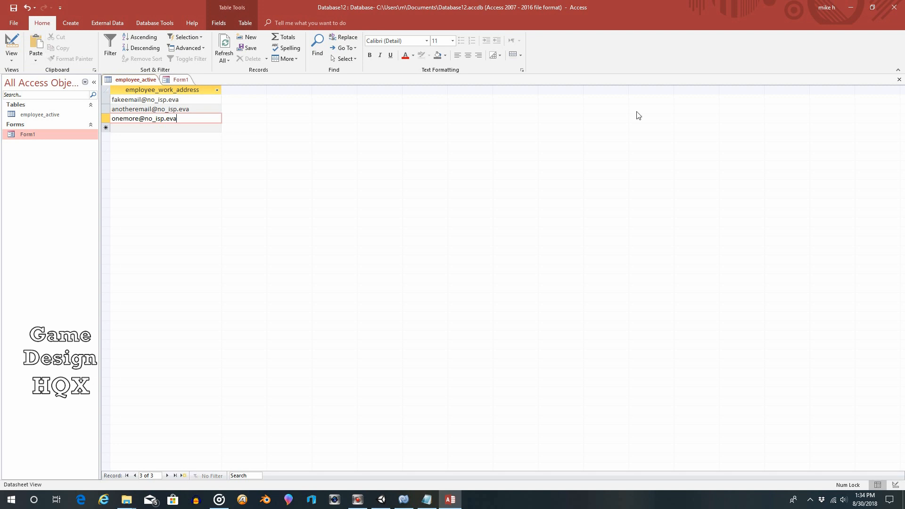
pyautogui.click(898, 80)
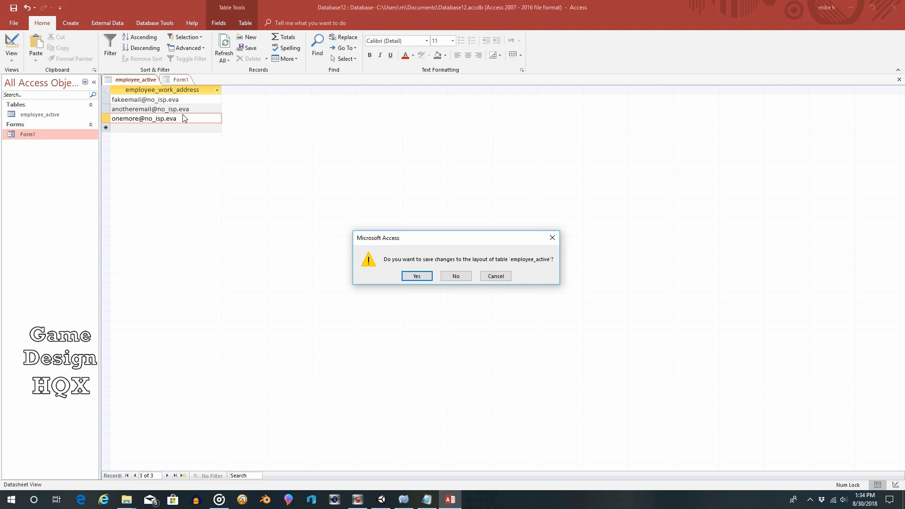
pyautogui.click(416, 276)
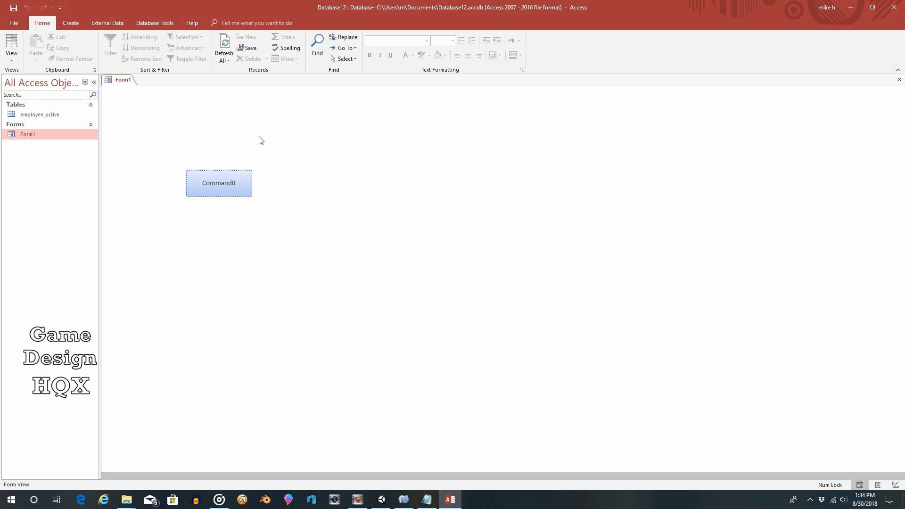
# Show Form1 in Design View and set the form's Record Source to employee_active
pyautogui.click(11, 54)
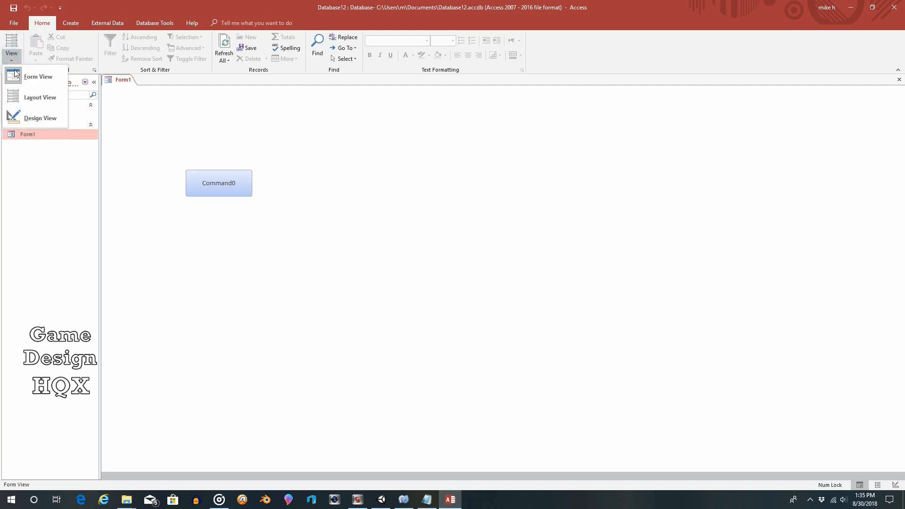
pyautogui.click(26, 117)
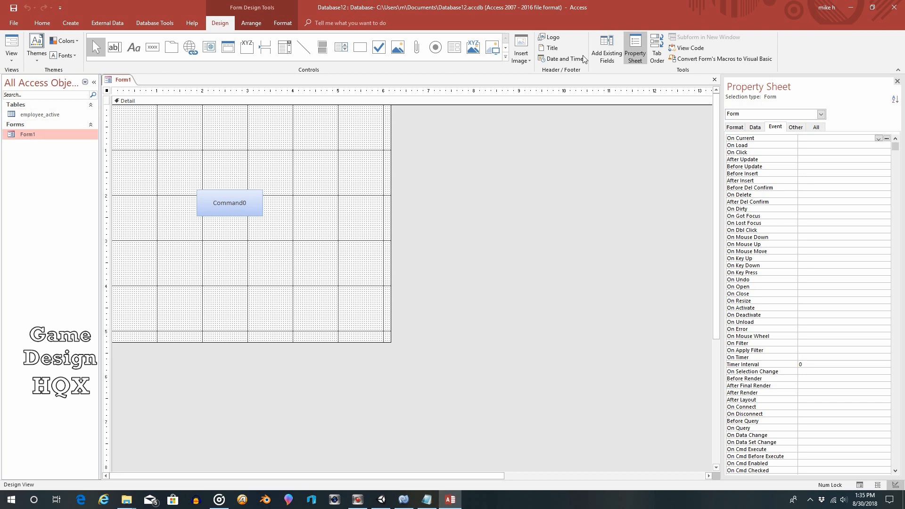
pyautogui.click(735, 127)
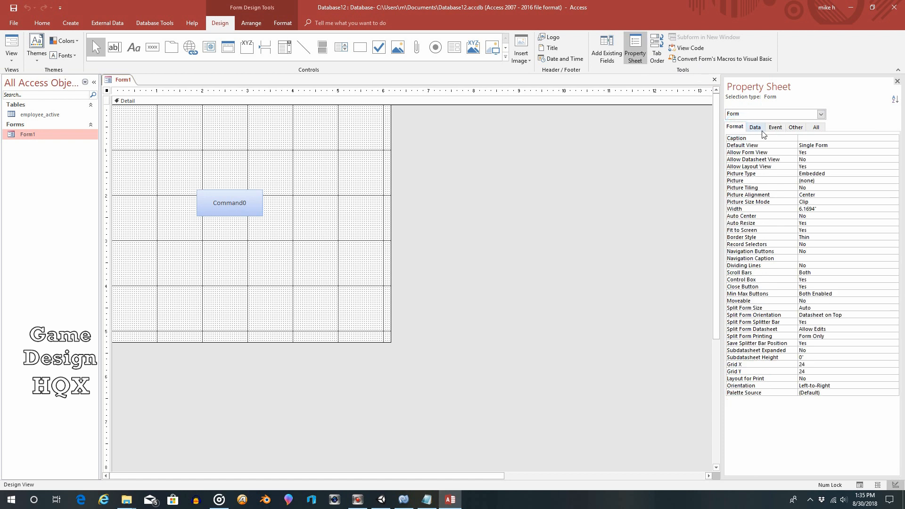
pyautogui.click(757, 128)
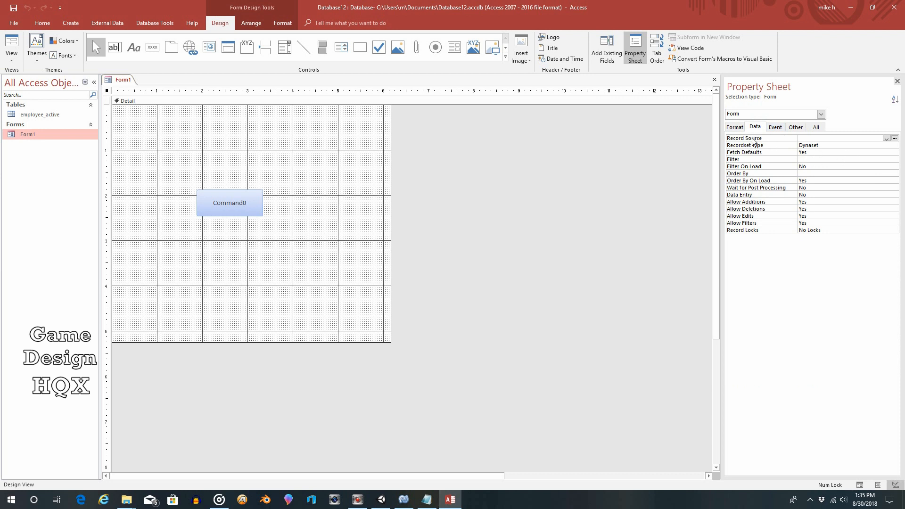
pyautogui.click(887, 138)
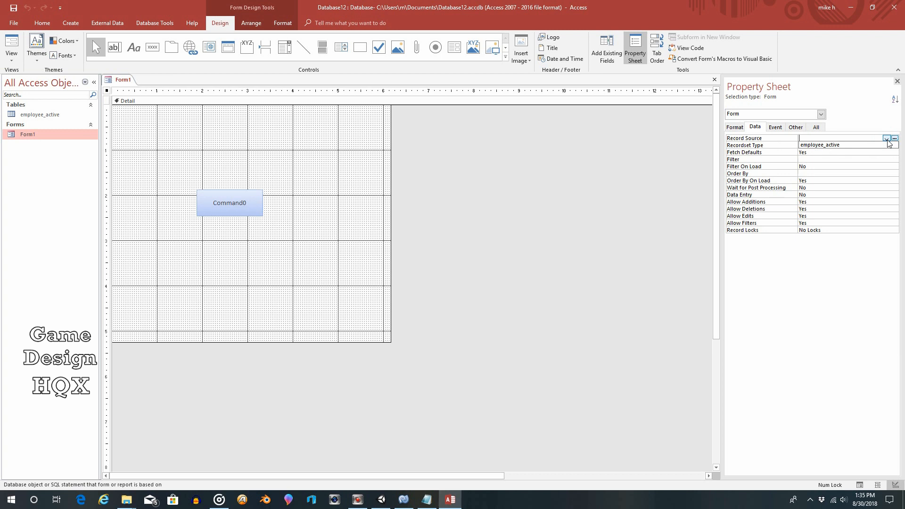
pyautogui.click(832, 145)
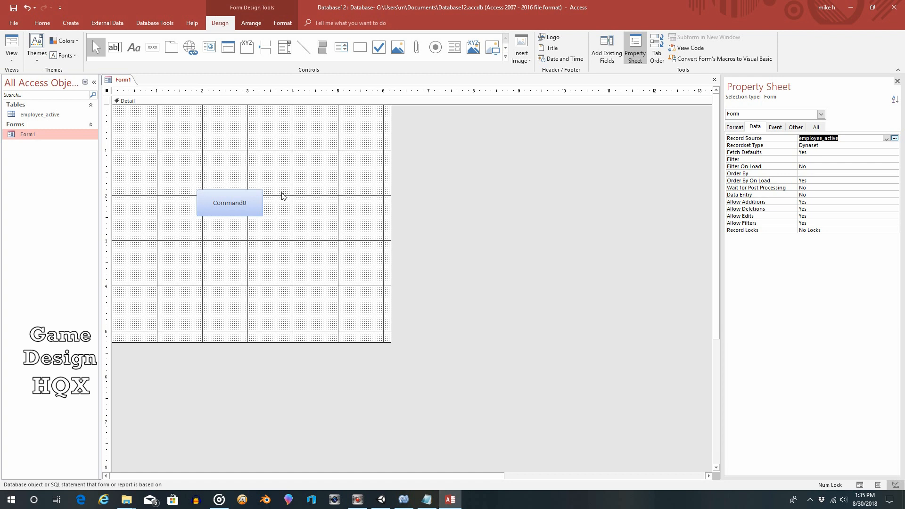
# Draw a combo box about 2.4 inches wide above the Command0 button, getting its values from another table or query
pyautogui.click(358, 501)
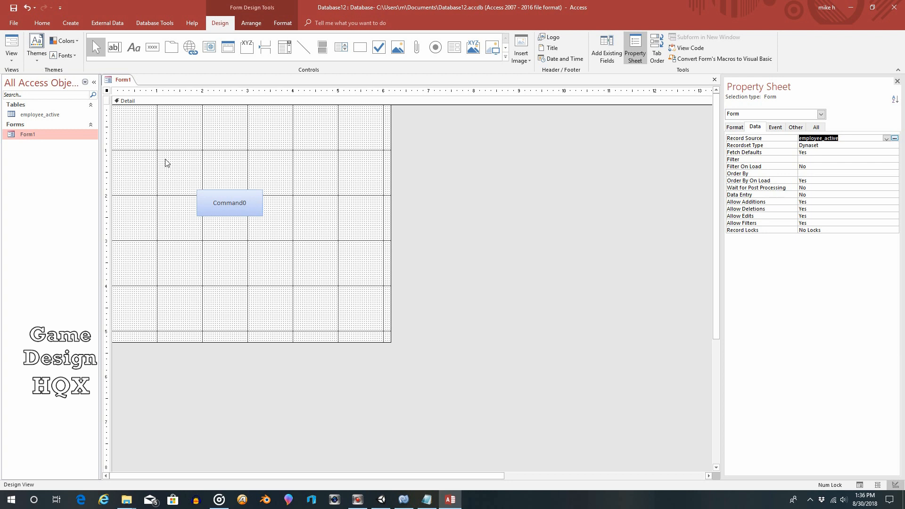
pyautogui.click(198, 136)
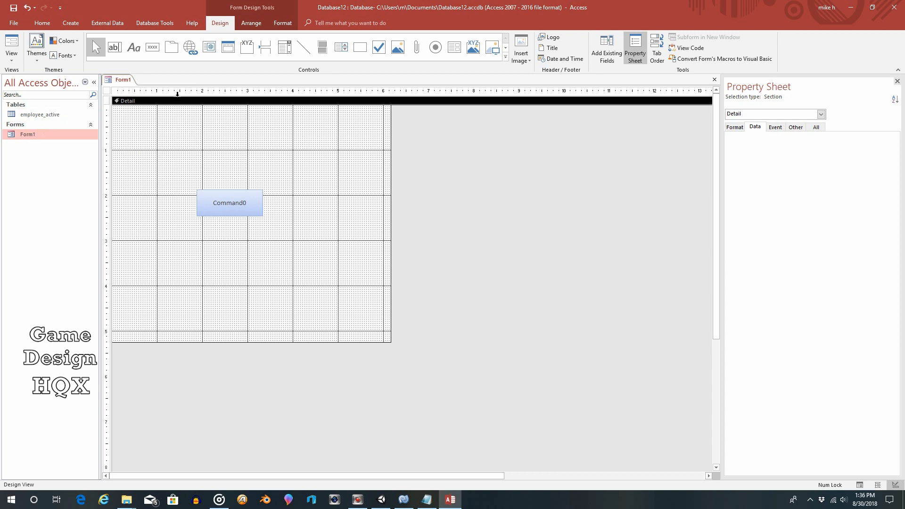
pyautogui.click(278, 54)
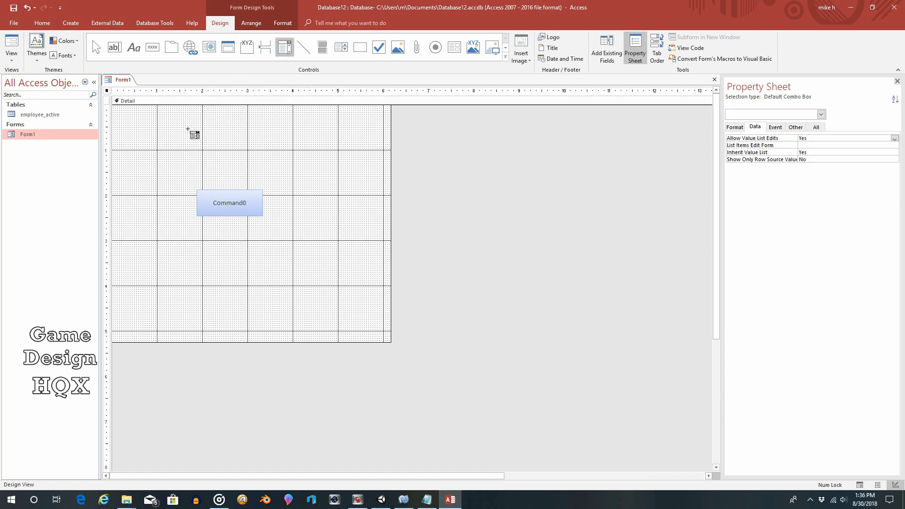
pyautogui.moveTo(187, 130); pyautogui.dragTo(294, 136)
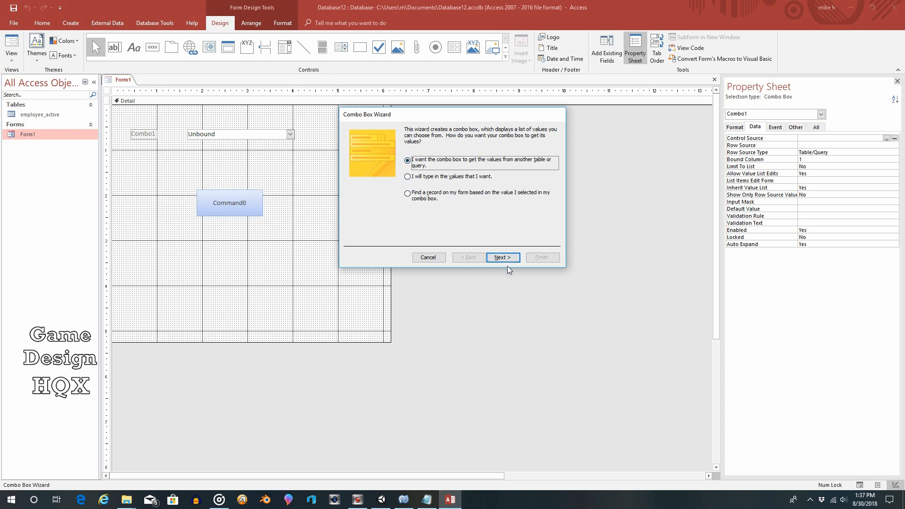
pyautogui.press('Tab')
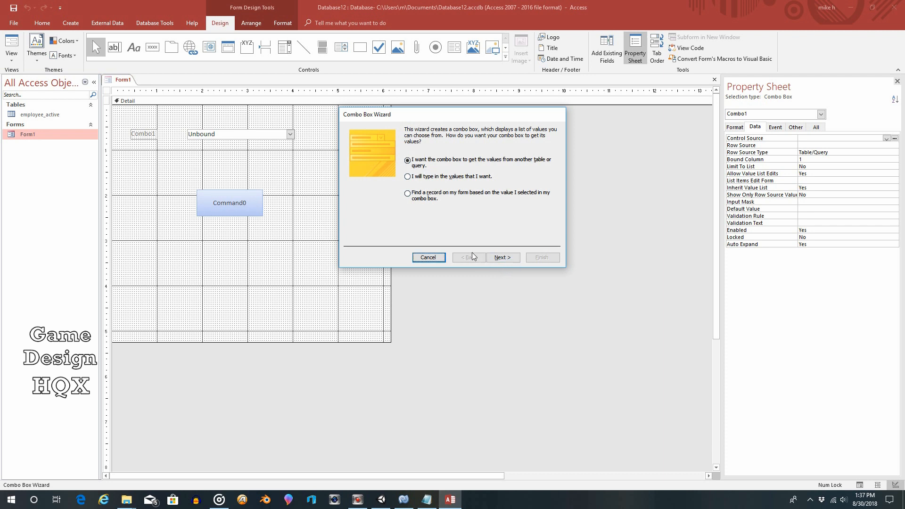
pyautogui.click(509, 258)
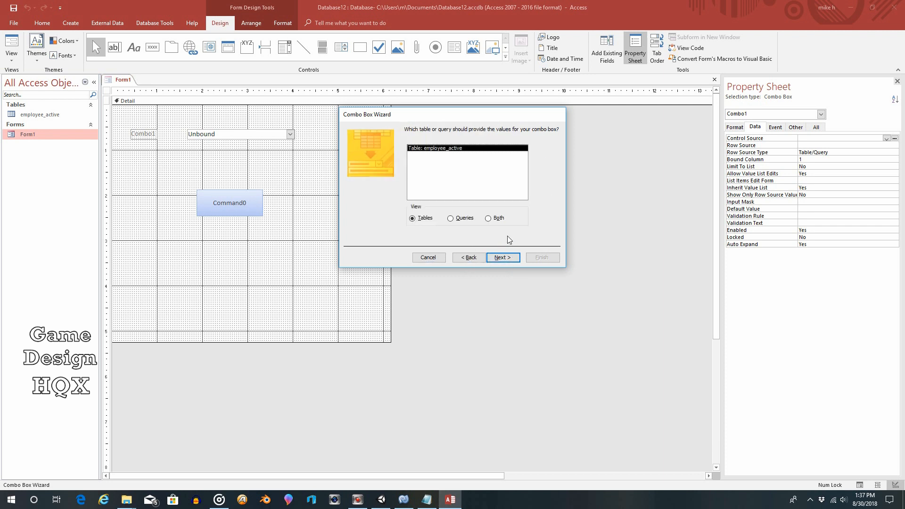